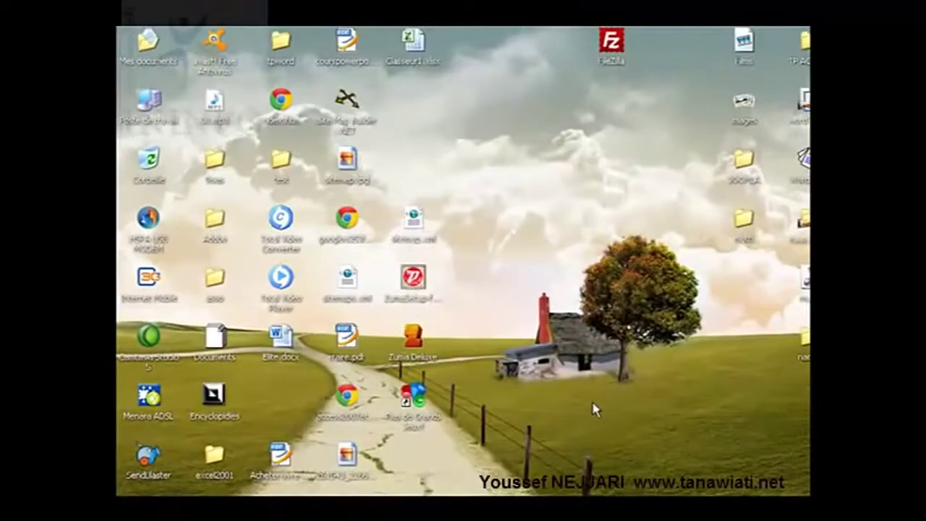
Switch back to the open Word document 'Cours Microsoft Office Word 2007 Mise en forme.docx'.
key("alt+Tab")
key("Tab")
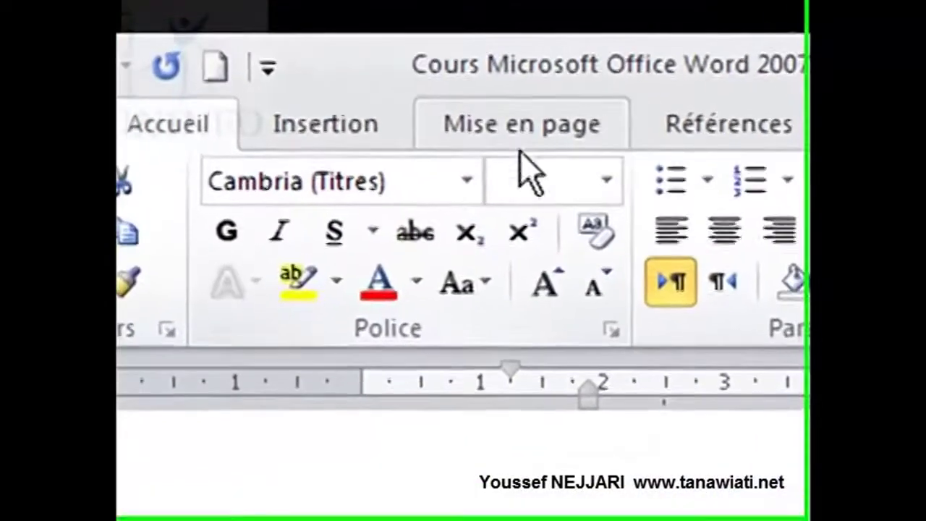
On the Mise en page tab, try the Étroites (1,27 cm) margins, then the Larges margins.
left_click(307, 58)
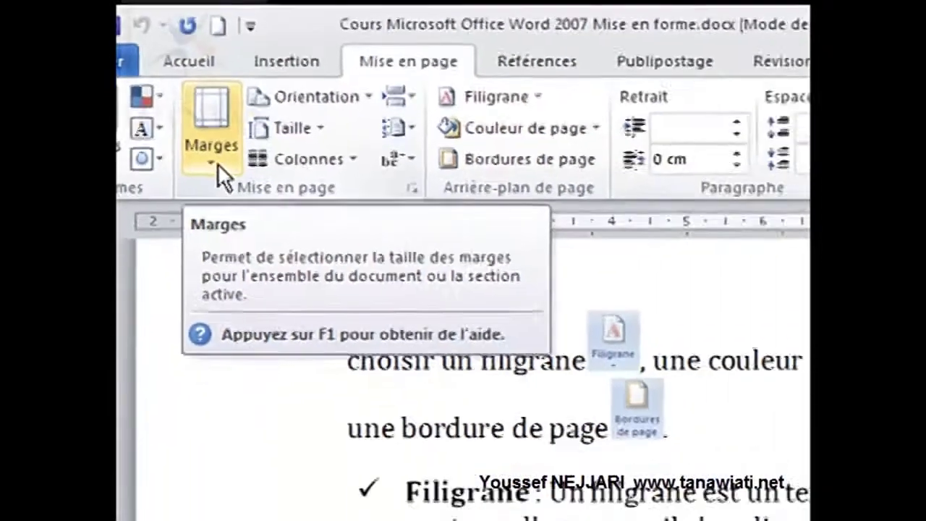
left_click(208, 149)
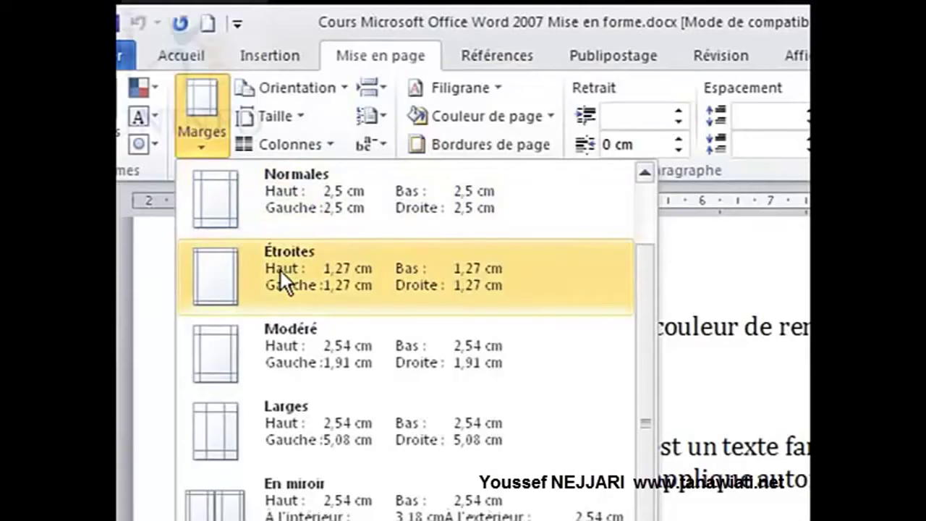
left_click(281, 269)
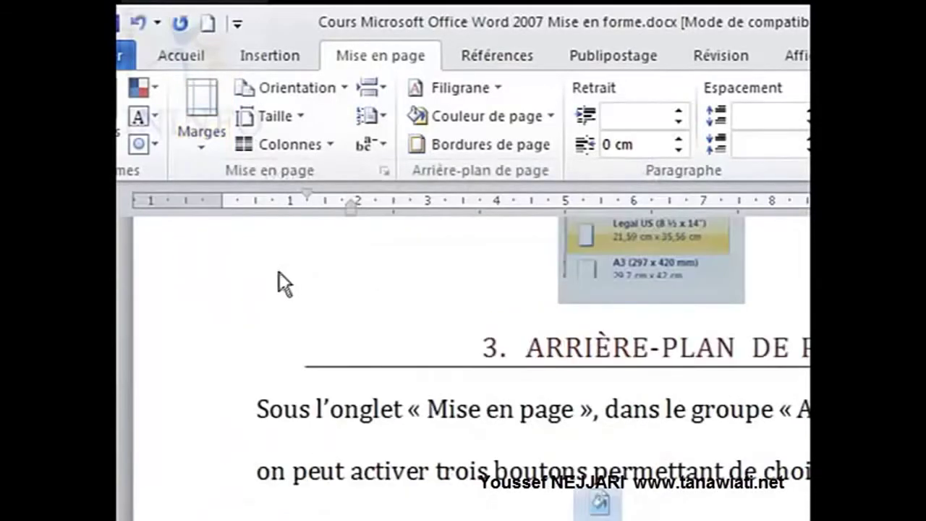
scroll(279, 273, "down", 4)
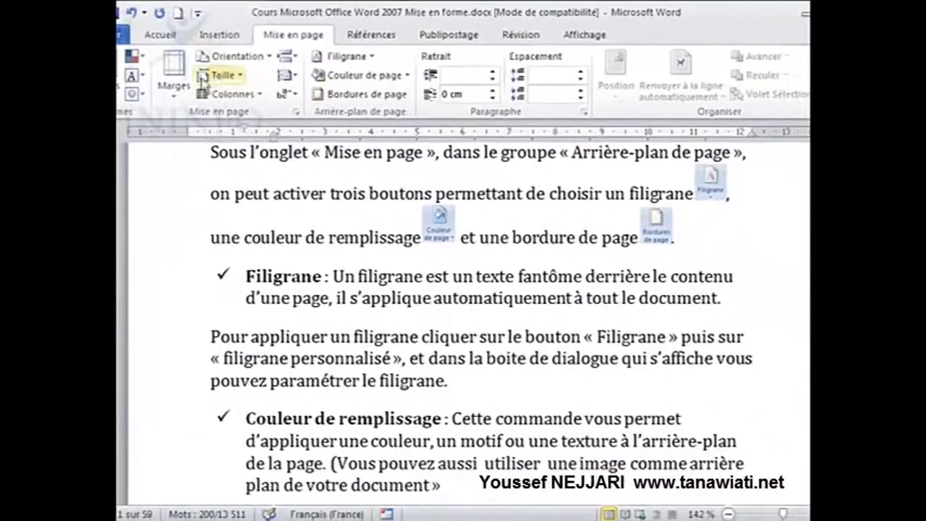
left_click(175, 78)
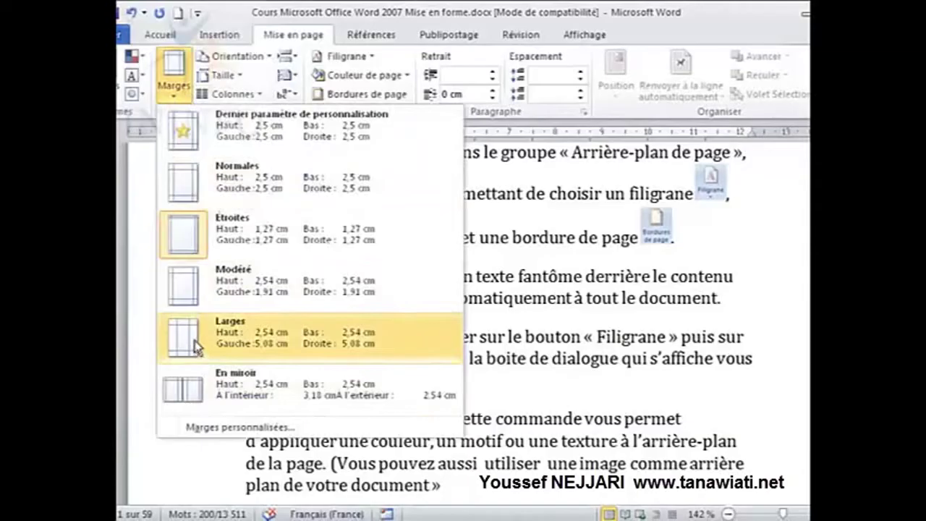
left_click(195, 338)
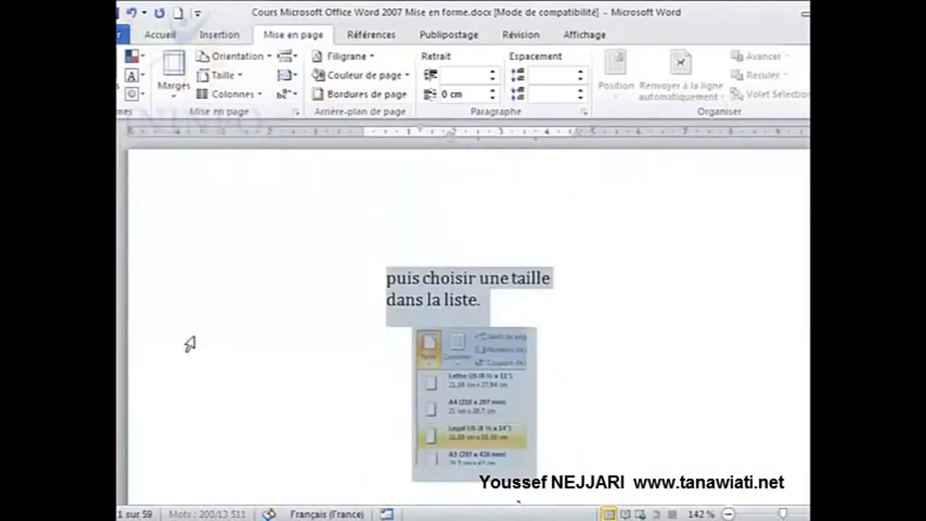
Restore the Normales 2,5 cm margin preset.
left_click(189, 82)
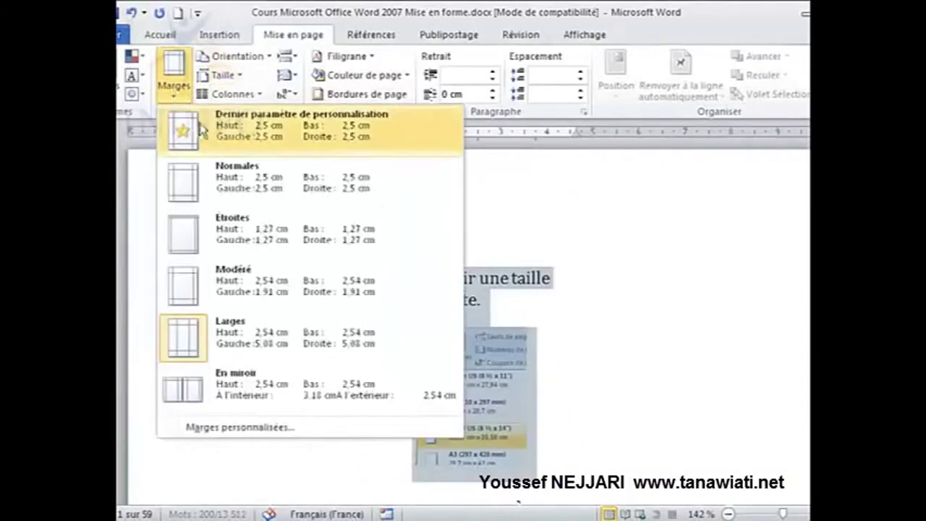
left_click(242, 181)
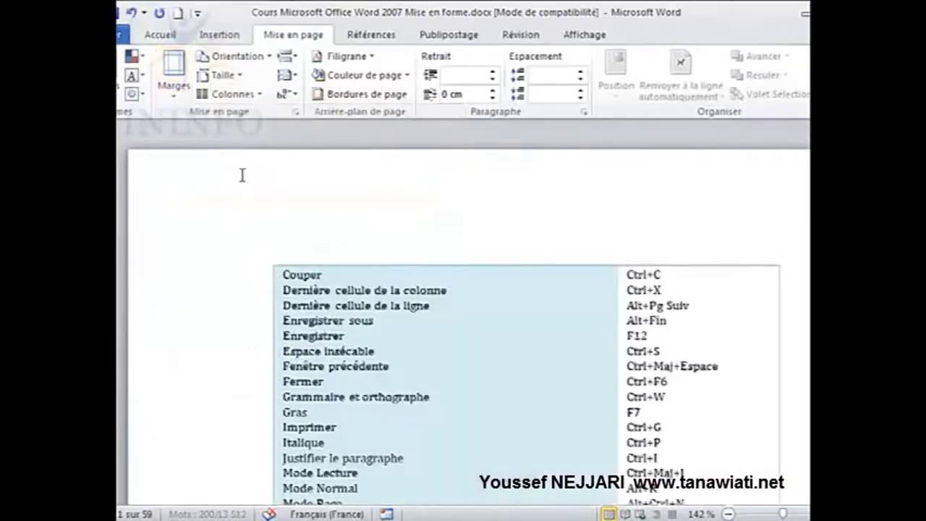
scroll(235, 170, "down", 5)
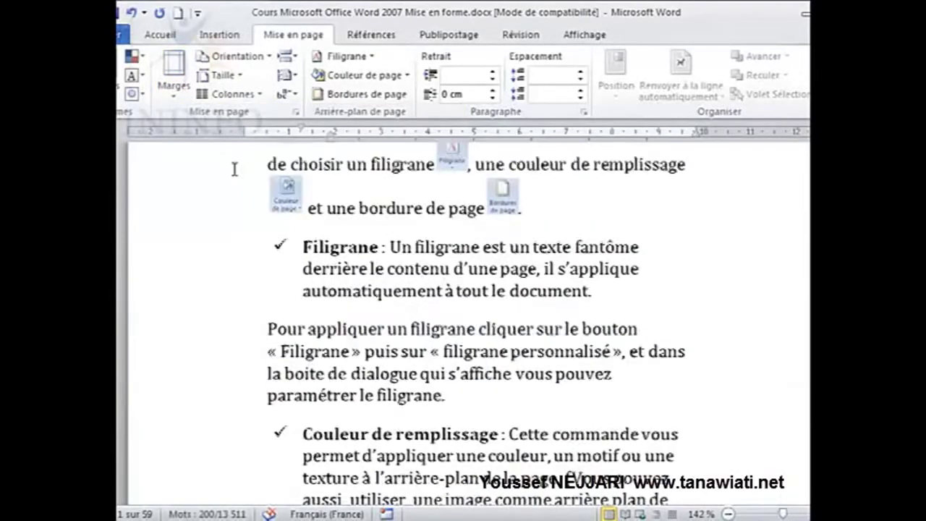
scroll(224, 174, "down", 1)
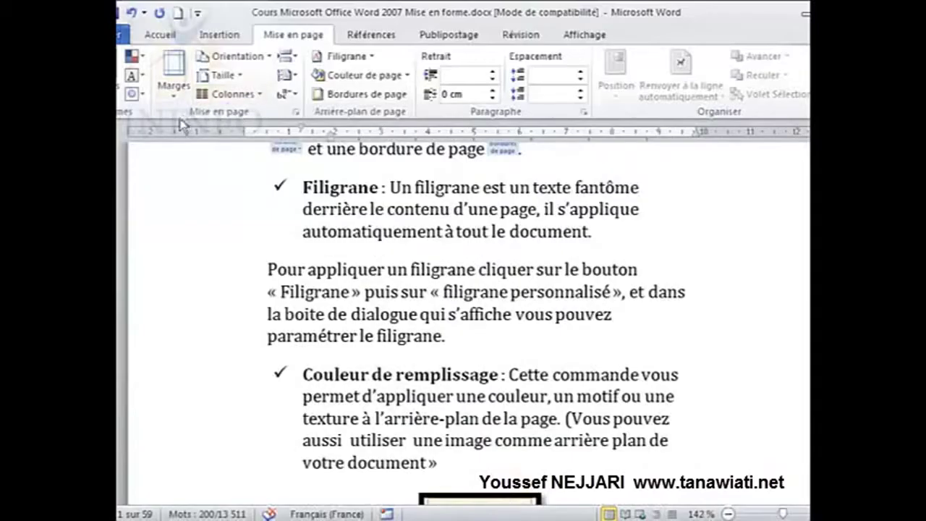
left_click(174, 82)
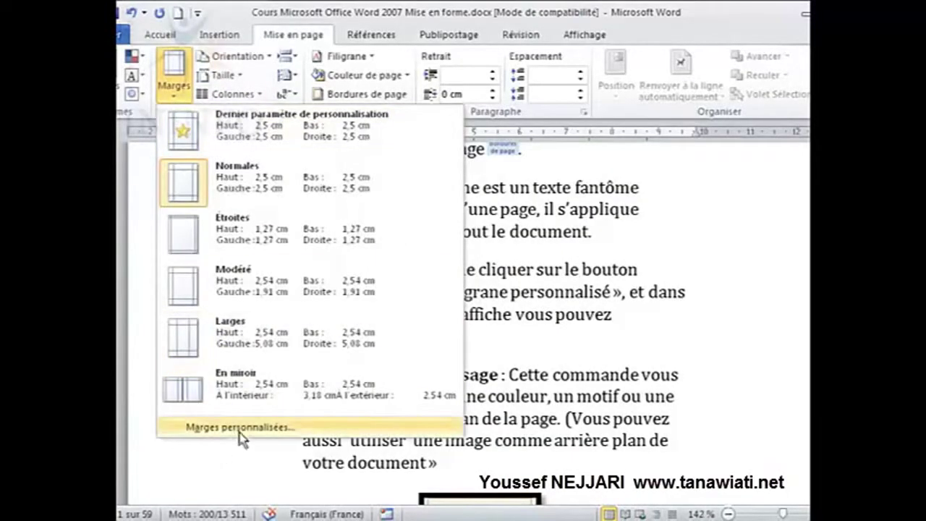
In Marges personnalisées, set top and left margins to 2,9 cm and gutter to 0,5 cm.
left_click(260, 429)
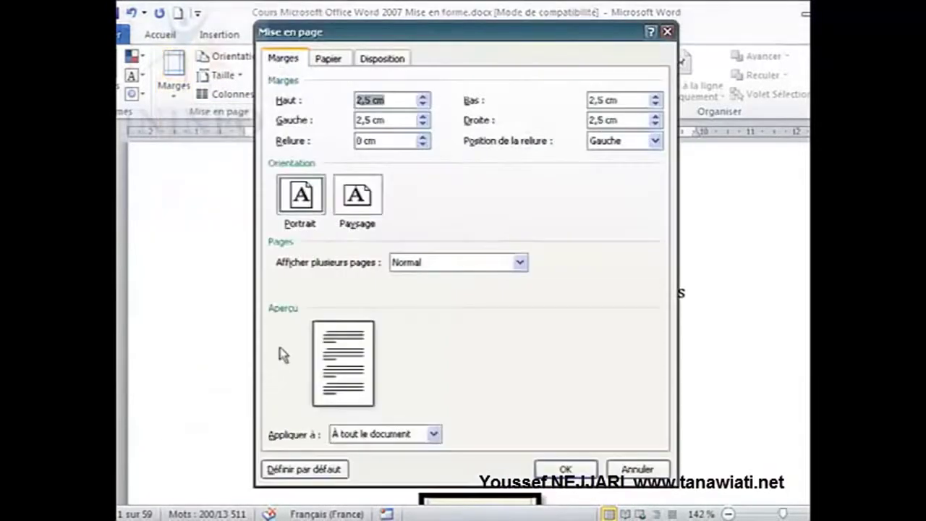
left_click(423, 97)
left_click(423, 97)
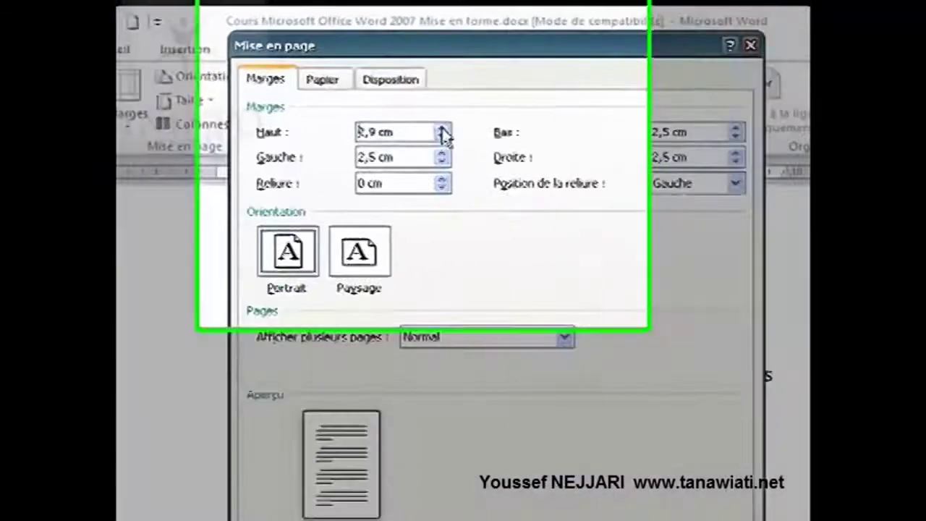
left_click(422, 116)
left_click(422, 116)
left_click(423, 117)
left_click(422, 117)
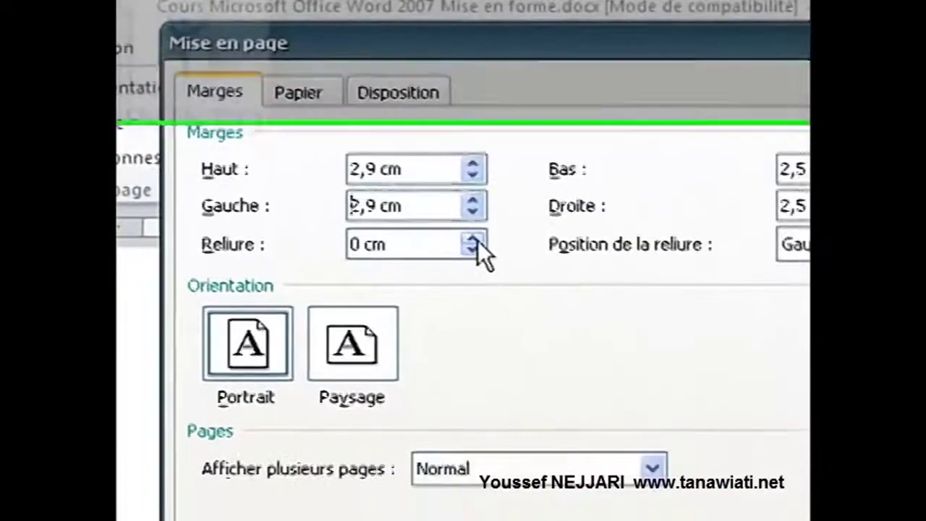
left_click(419, 92)
left_click(419, 92)
left_click(419, 92)
left_click(419, 92)
left_click(419, 92)
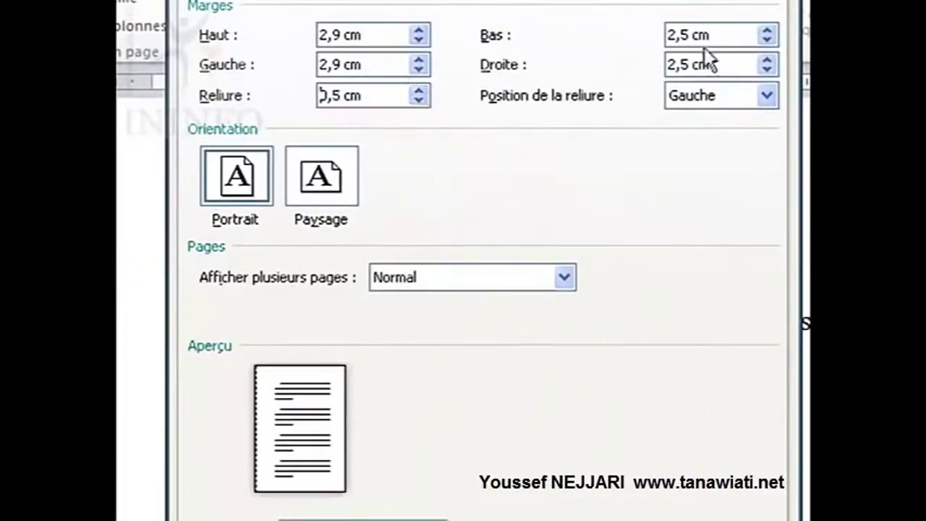
Set the bottom margin to 3,4 cm and the right margin to 3,3 cm, then apply.
left_click(768, 31)
triple_click(768, 31)
double_click(768, 30)
double_click(767, 30)
left_click(768, 31)
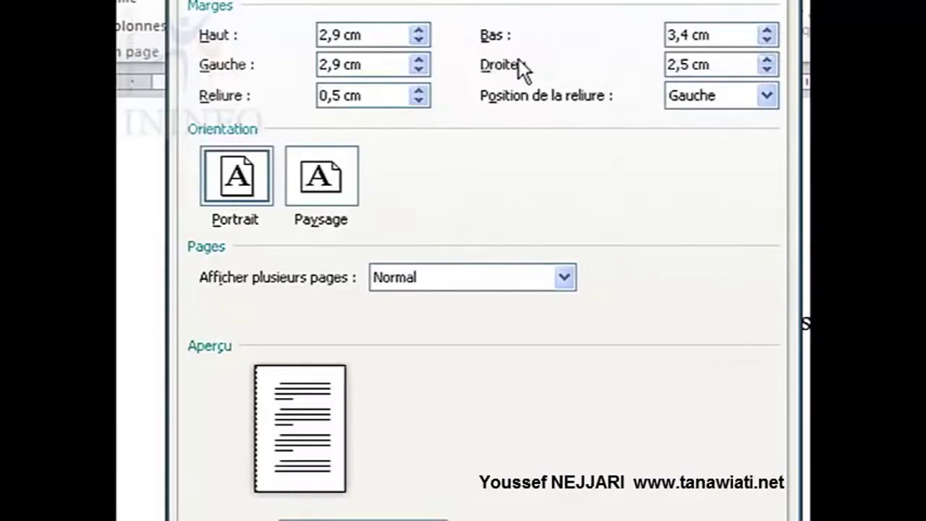
left_click(766, 61)
triple_click(766, 61)
triple_click(766, 60)
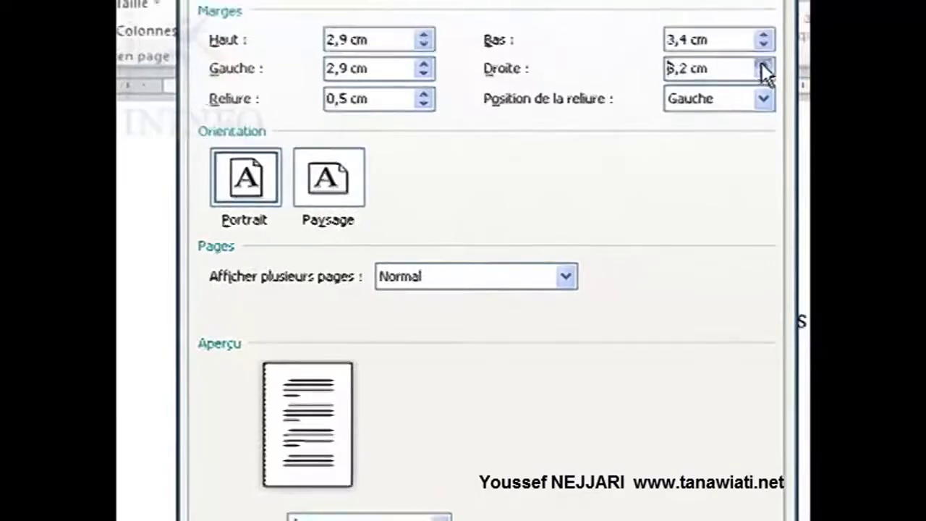
left_click(765, 64)
left_click(616, 498)
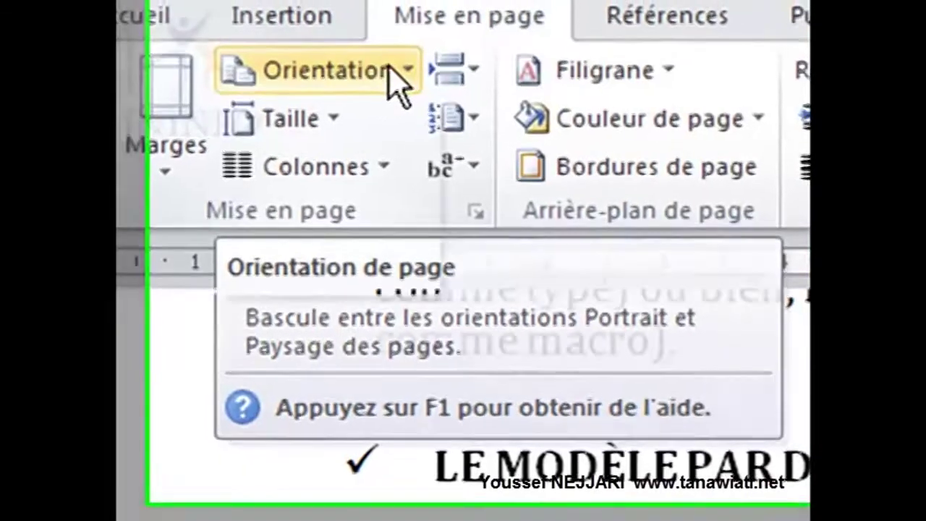
left_click(380, 72)
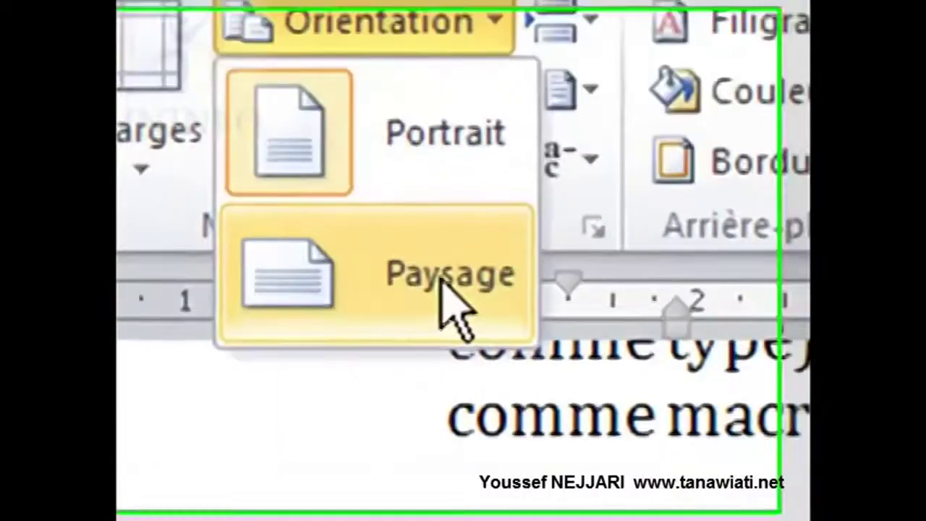
left_click(257, 131)
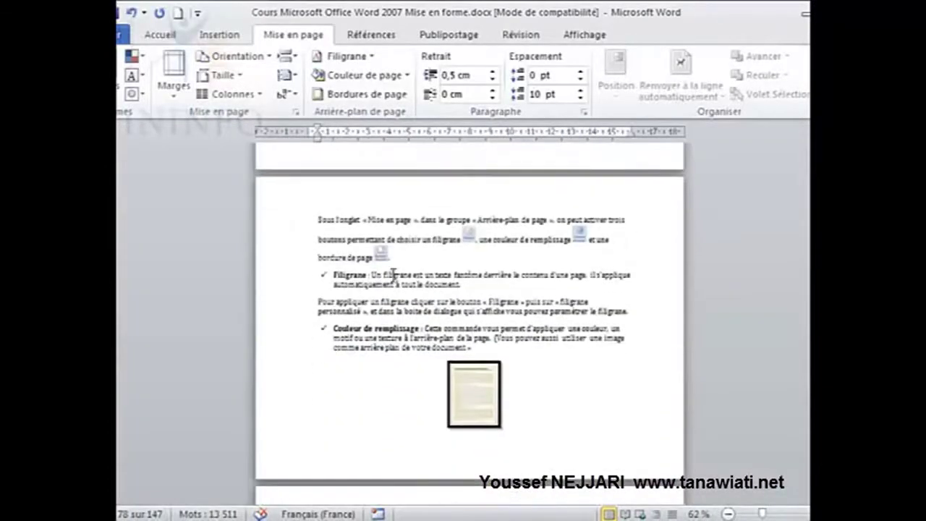
scroll(331, 241, "up", 5)
scroll(331, 240, "up", 3)
scroll(331, 241, "down", 3)
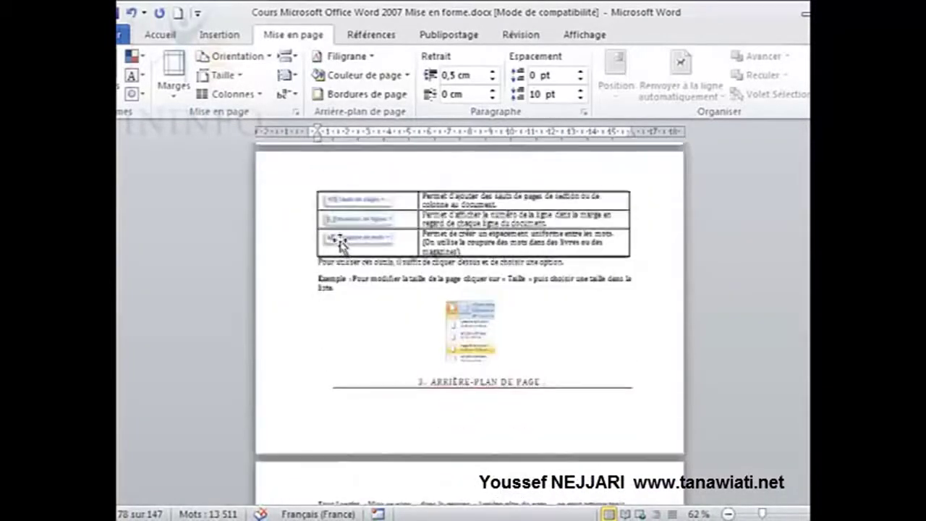
scroll(330, 240, "down", 8)
scroll(327, 235, "down", 5)
scroll(322, 230, "down", 3)
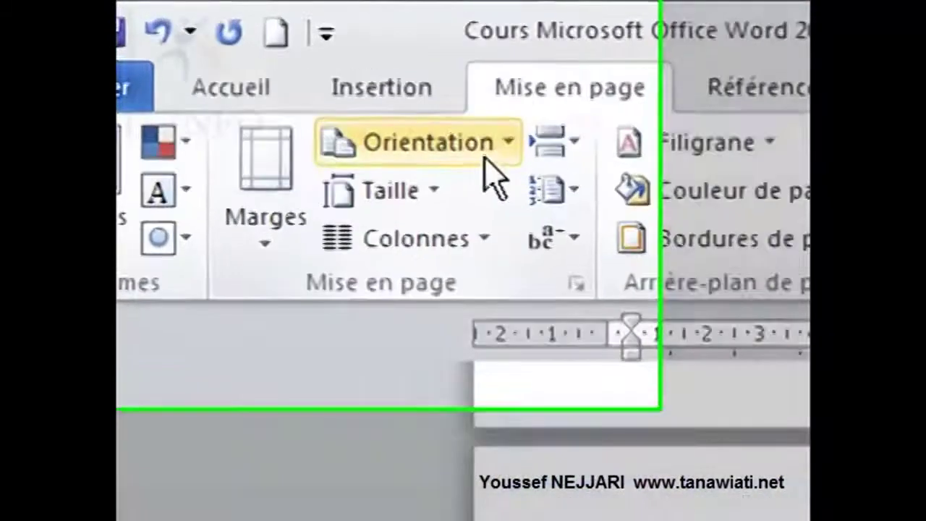
left_click(267, 59)
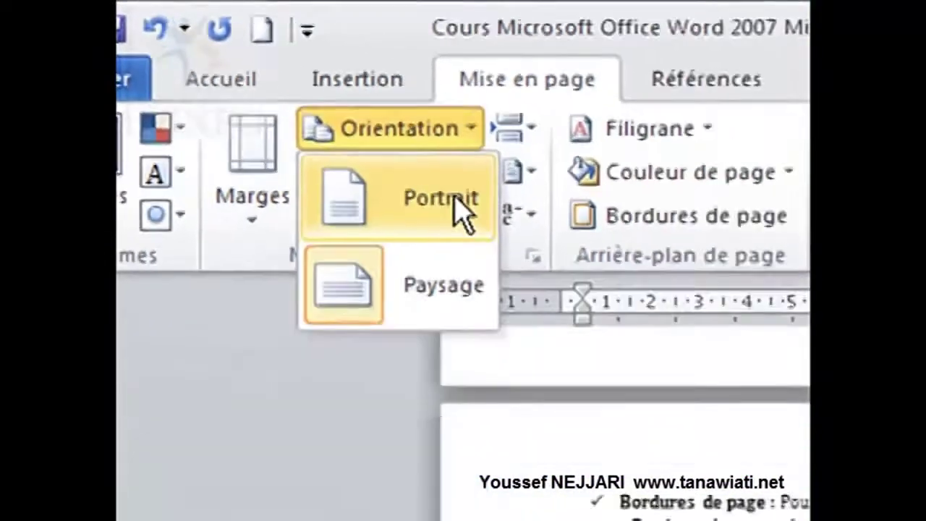
left_click(463, 211)
scroll(325, 202, "down", 6)
scroll(324, 201, "down", 4)
scroll(324, 191, "up", 8)
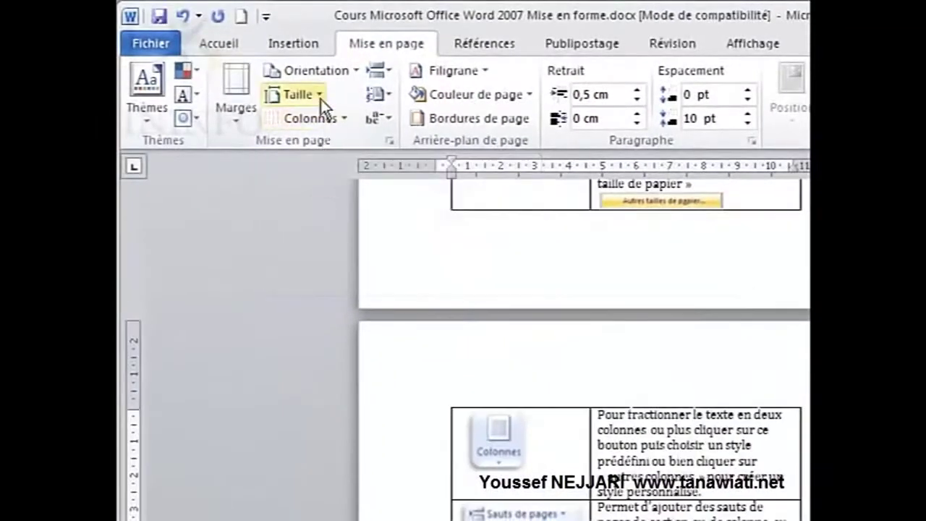
left_click(321, 99)
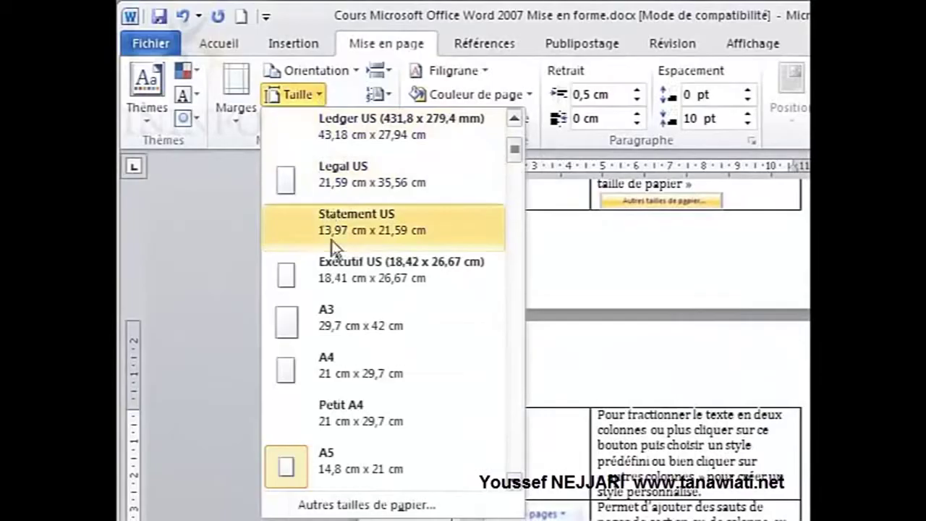
left_click(328, 360)
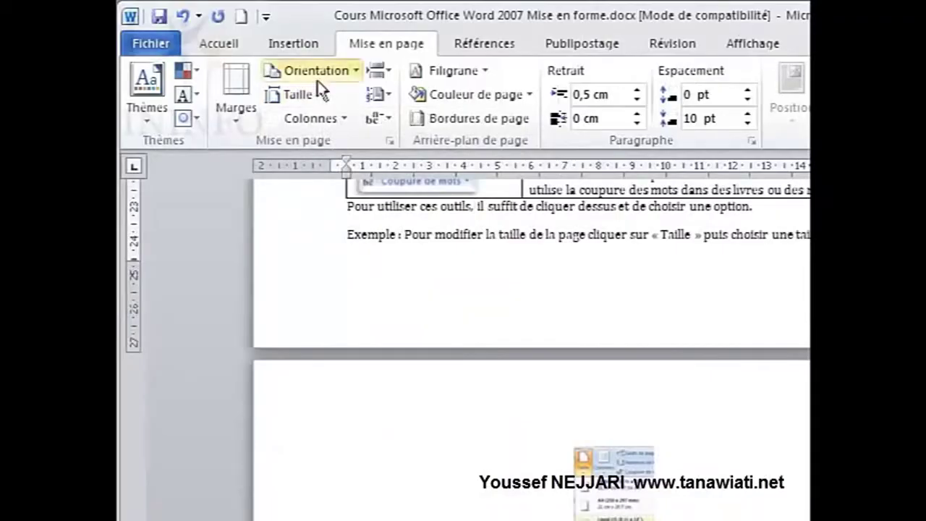
left_click(324, 95)
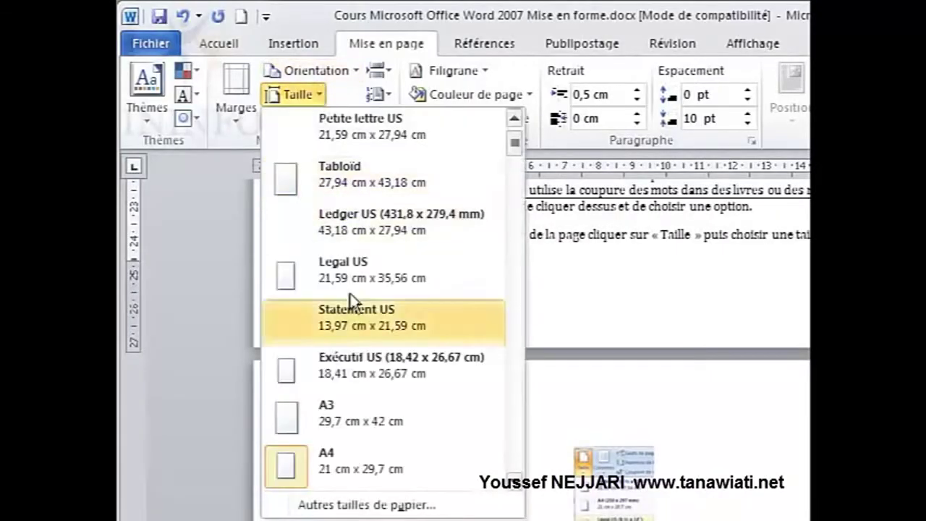
scroll(340, 427, "down", 1)
scroll(338, 387, "down", 1)
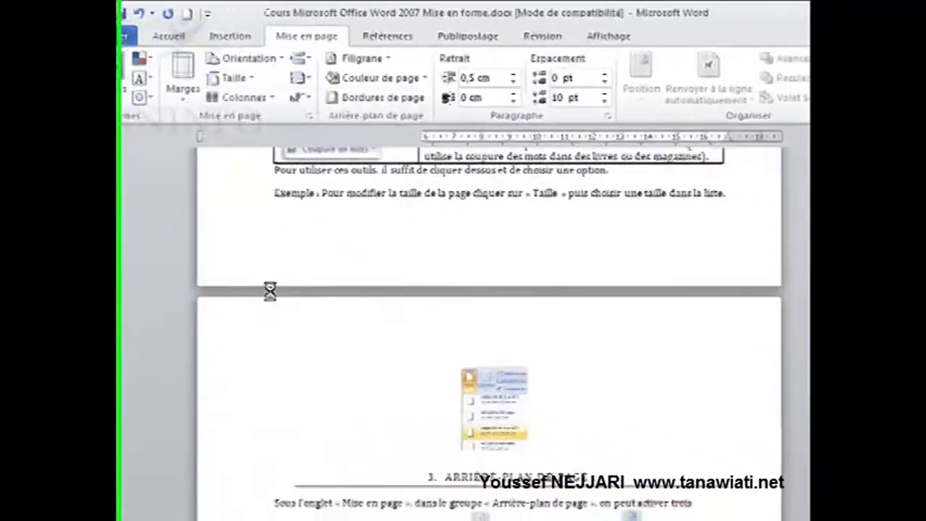
scroll(255, 286, "down", 7)
scroll(254, 279, "down", 2)
scroll(254, 270, "down", 4)
scroll(258, 217, "up", 5)
scroll(261, 173, "up", 7)
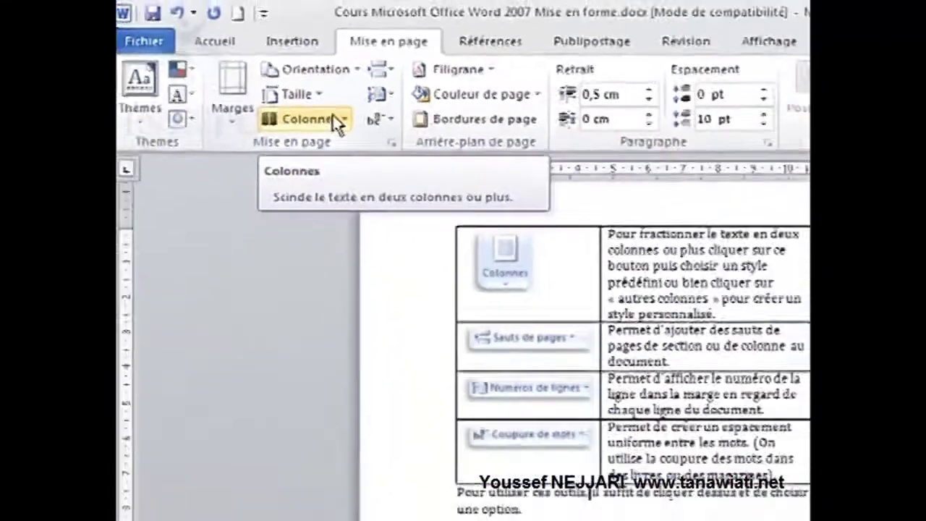
left_click(289, 138)
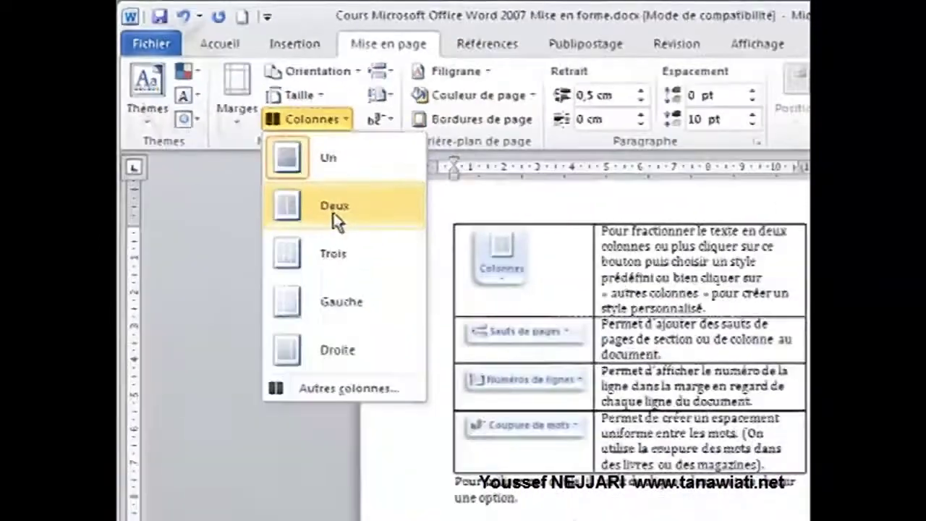
left_click(296, 175)
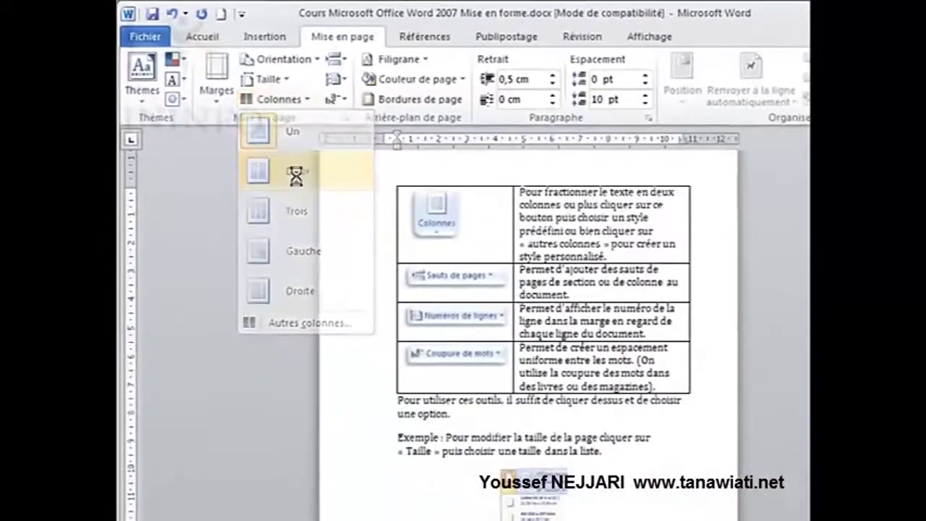
scroll(300, 181, "down", 5)
scroll(300, 182, "down", 3)
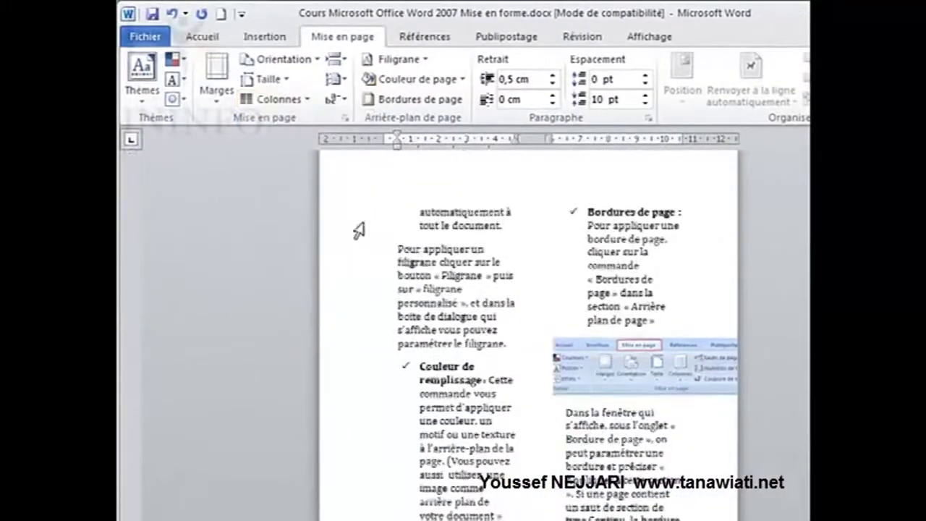
scroll(358, 230, "down", 1)
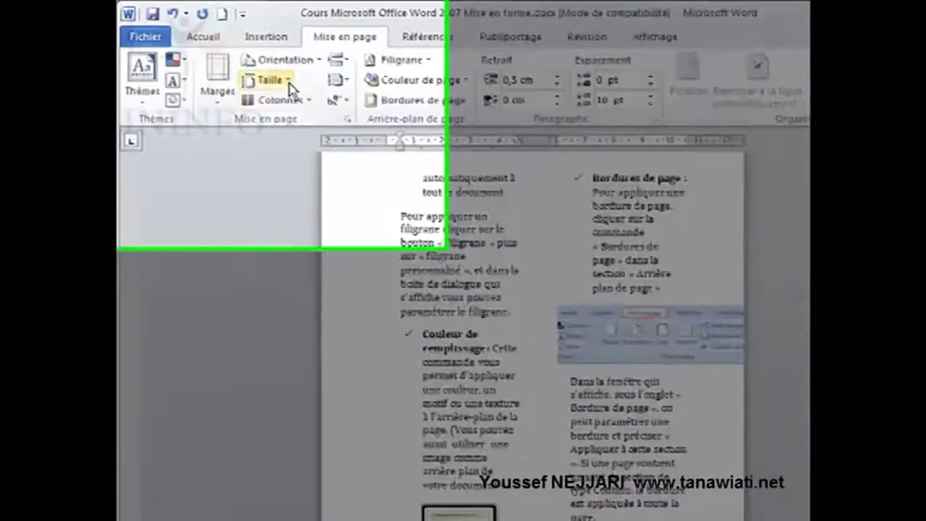
left_click(305, 100)
left_click(320, 207)
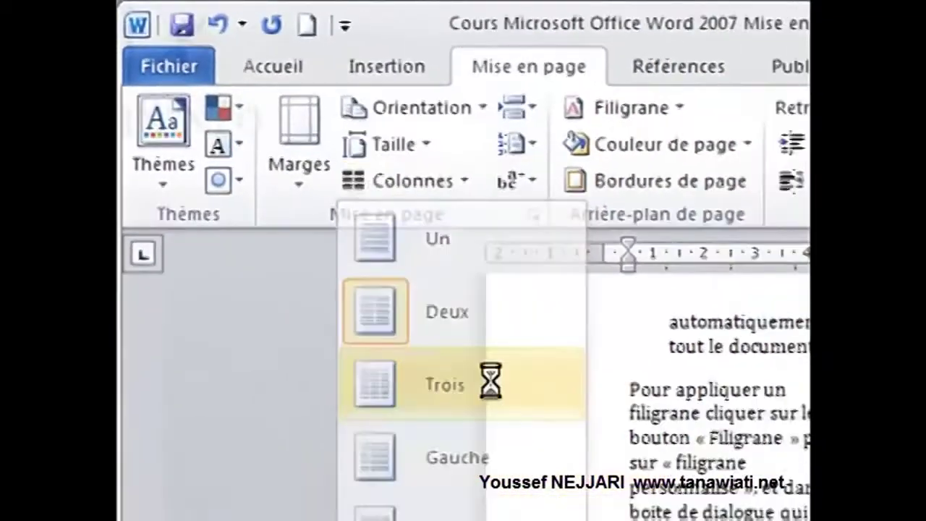
scroll(290, 209, "down", 5)
scroll(219, 150, "down", 2)
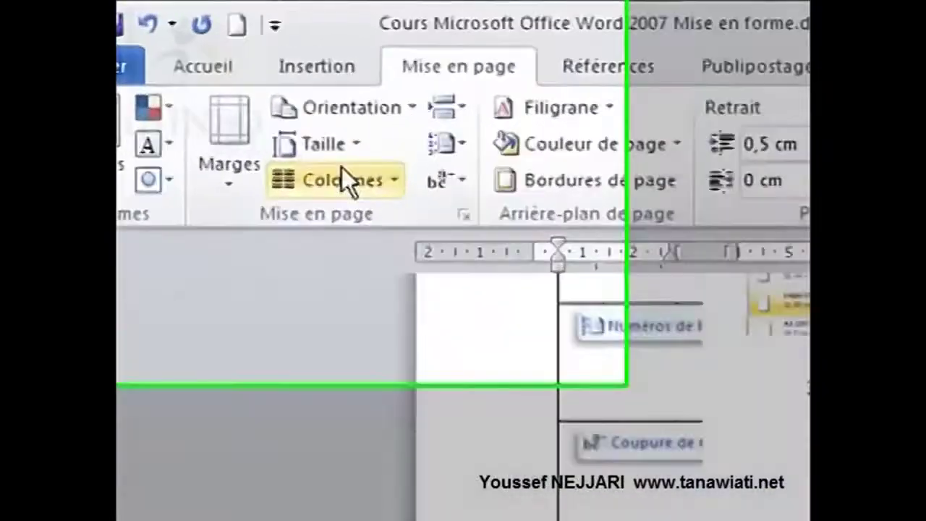
left_click(232, 94)
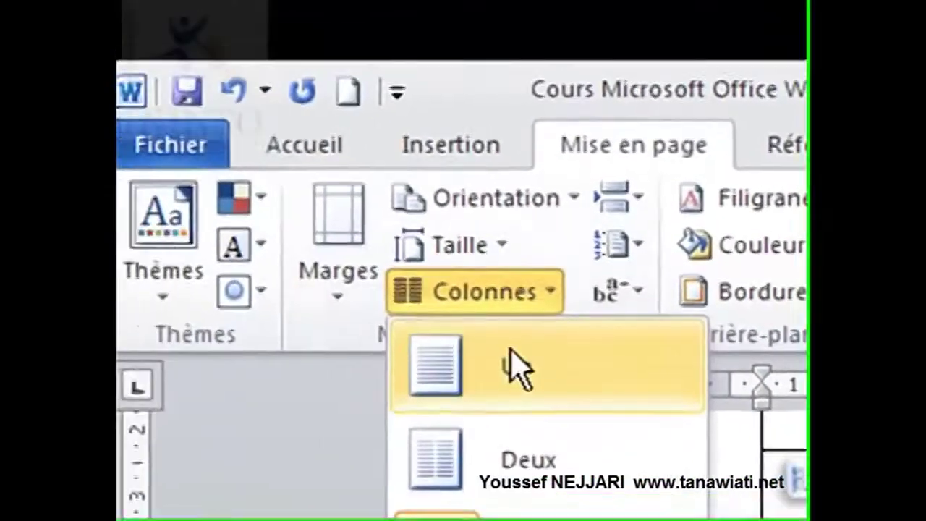
left_click(518, 369)
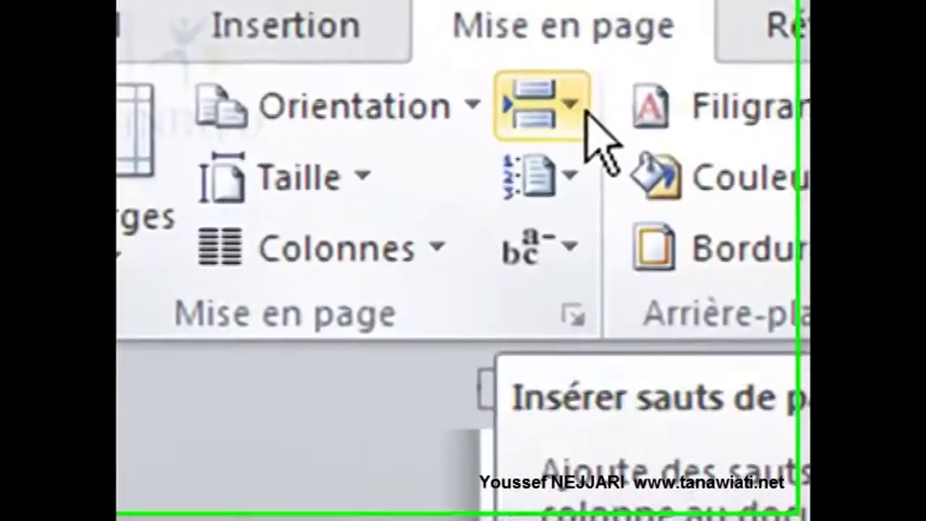
left_click(262, 37)
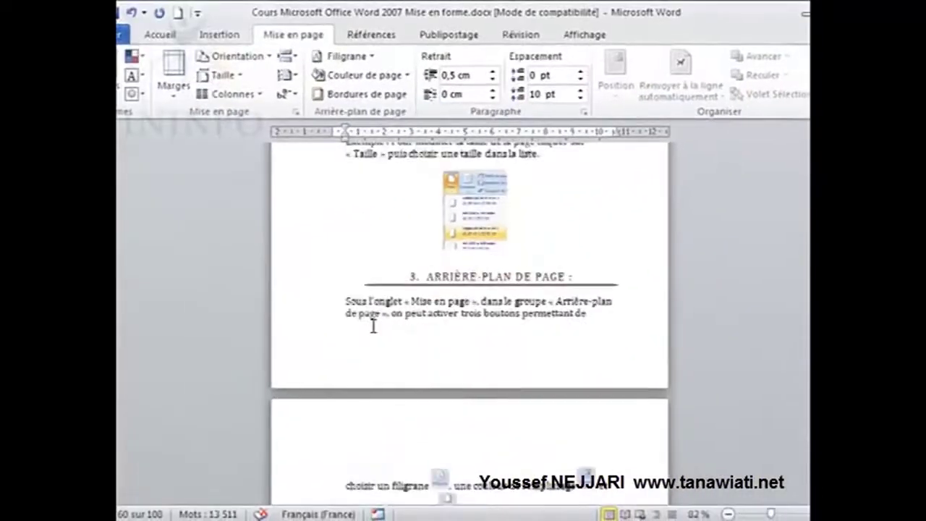
scroll(373, 326, "up", 3)
scroll(374, 326, "up", 4)
scroll(373, 326, "up", 4)
scroll(373, 325, "down", 2)
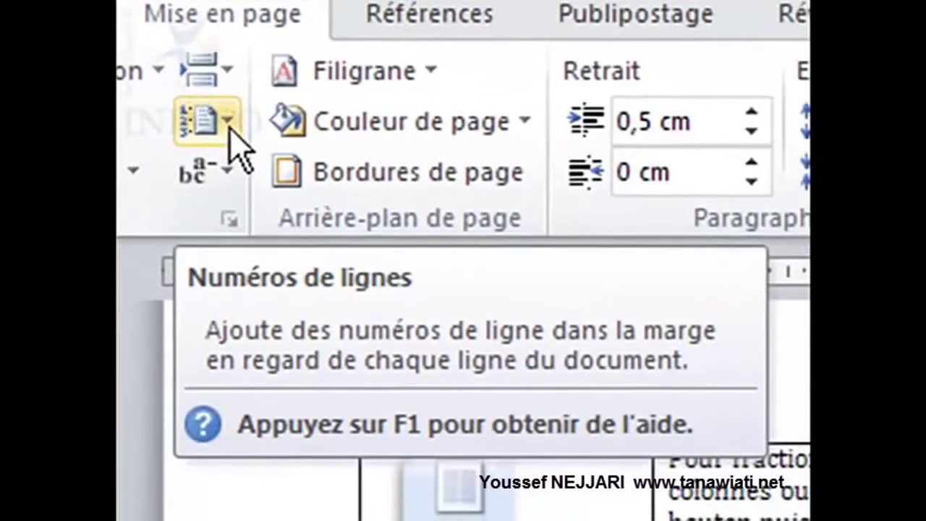
Turn on line numbers that restart on each page (Redémarrer chaque page).
left_click(227, 122)
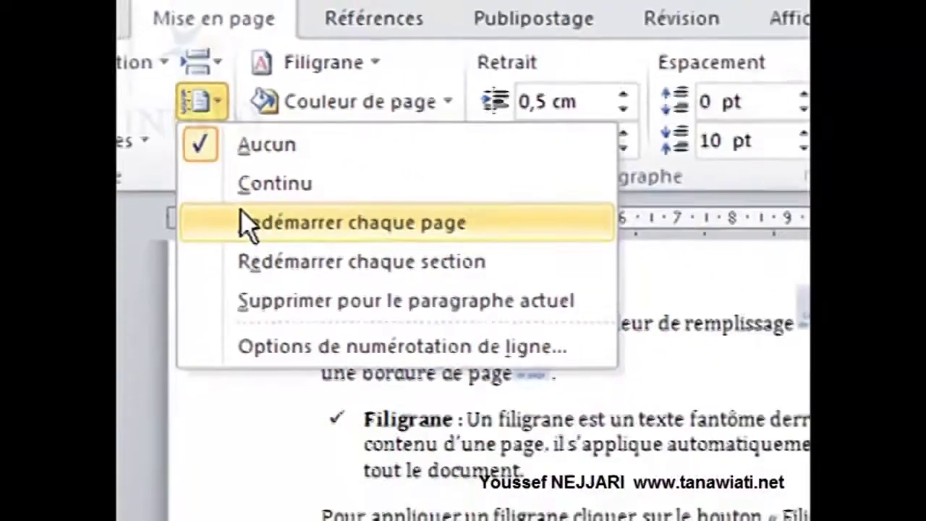
left_click(246, 222)
scroll(239, 223, "down", 2)
scroll(239, 223, "down", 4)
scroll(239, 224, "down", 4)
scroll(241, 228, "down", 4)
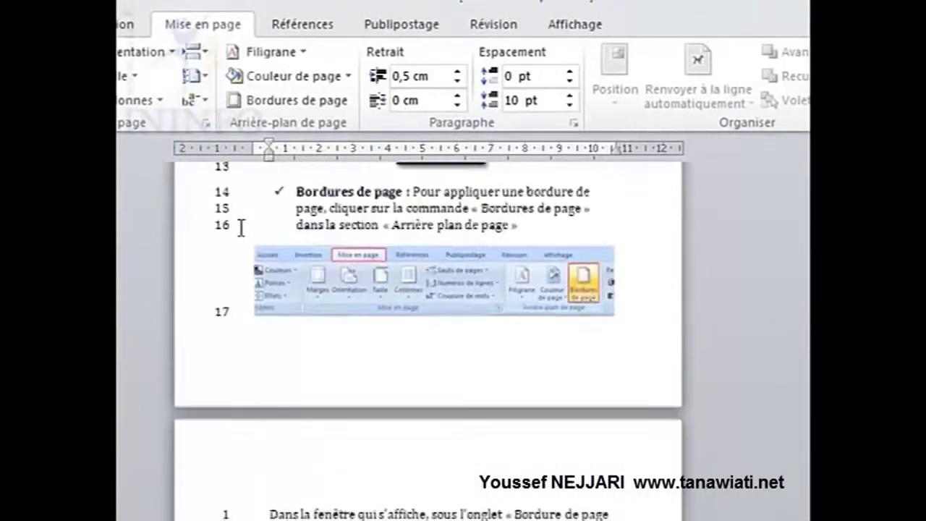
scroll(241, 227, "down", 5)
left_click_drag(223, 206, 222, 227)
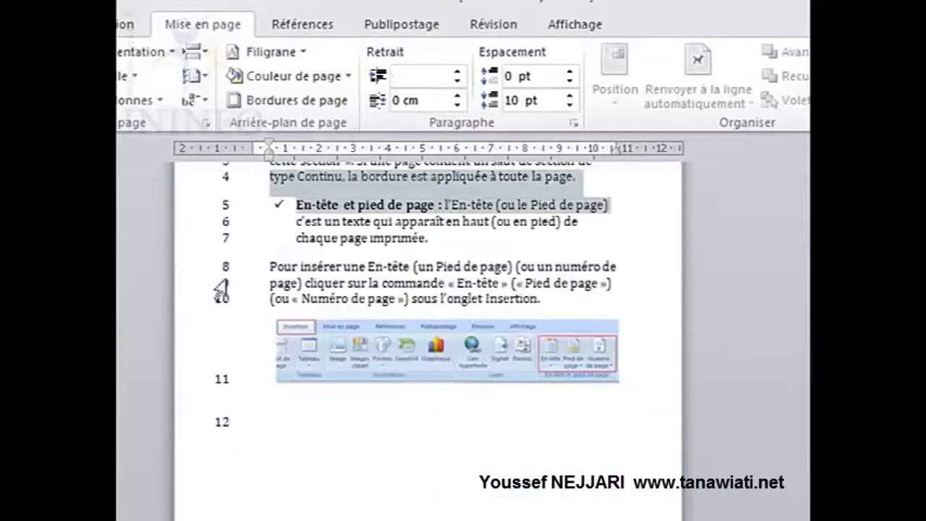
scroll(210, 355, "down", 5)
scroll(196, 390, "down", 5)
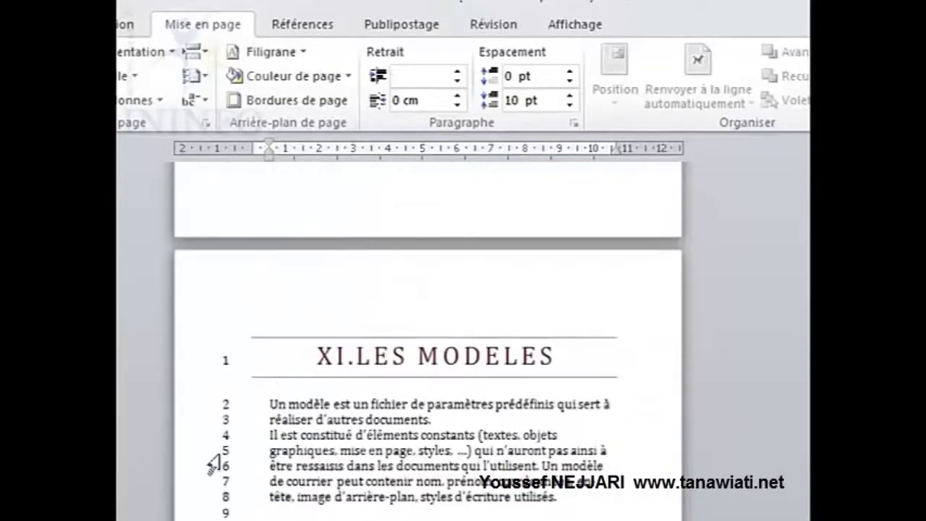
Switch line numbering to Continu so numbers run through the whole document.
left_click(194, 75)
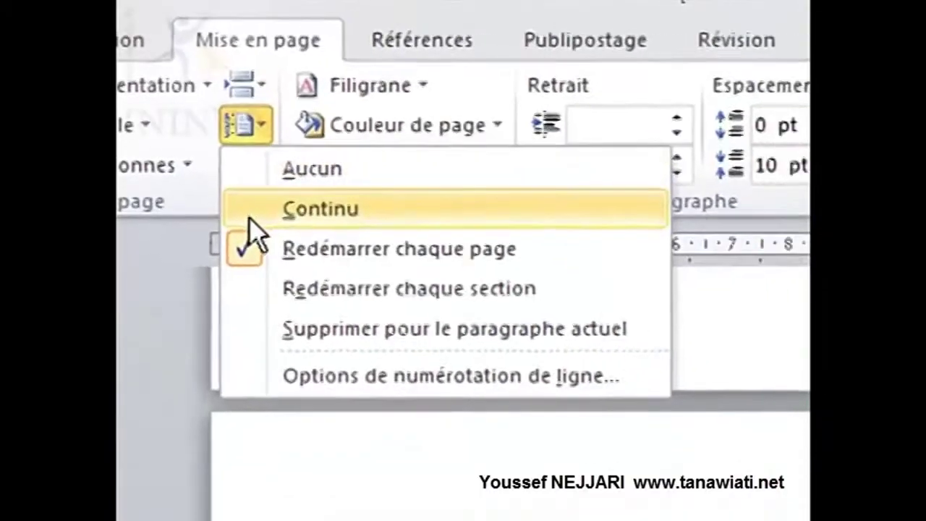
left_click(249, 217)
scroll(190, 294, "down", 1)
scroll(190, 298, "down", 5)
scroll(203, 326, "down", 4)
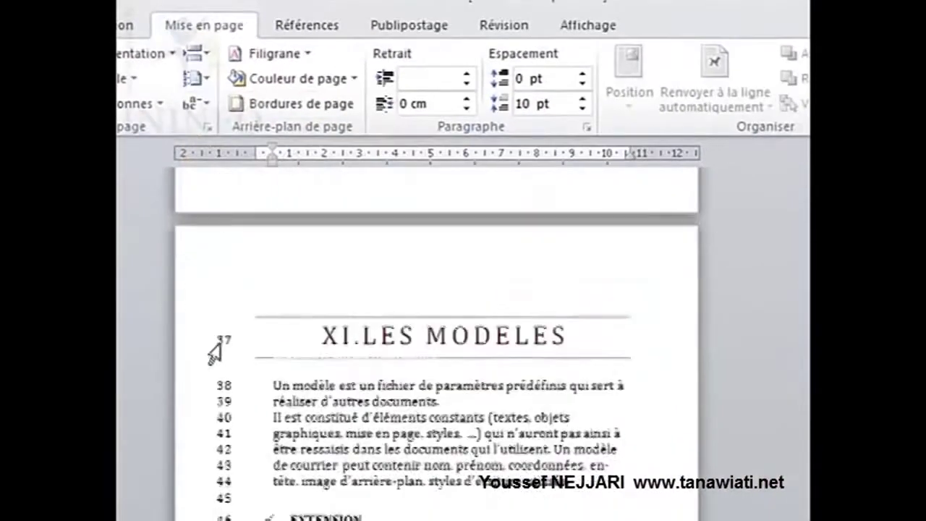
scroll(210, 351, "down", 4)
left_click(194, 77)
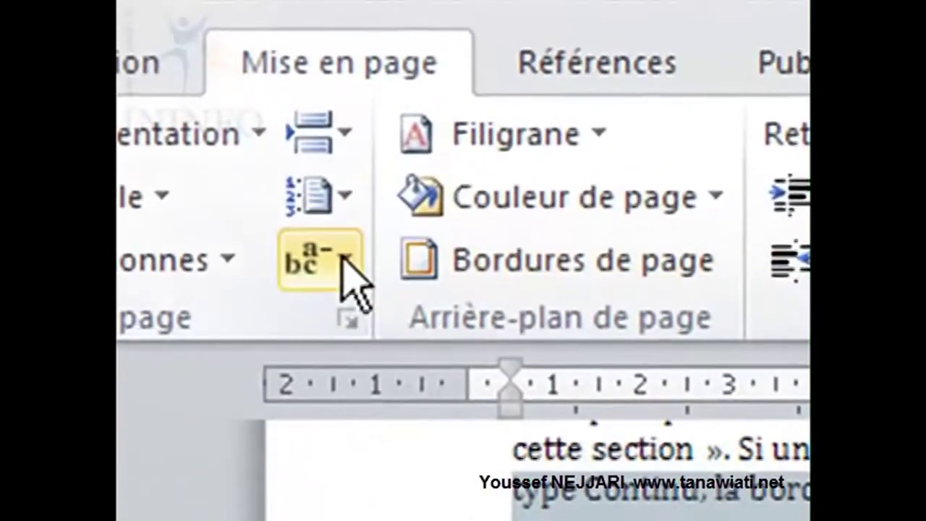
Set Coupure de mots to Automatique for the document.
left_click(343, 259)
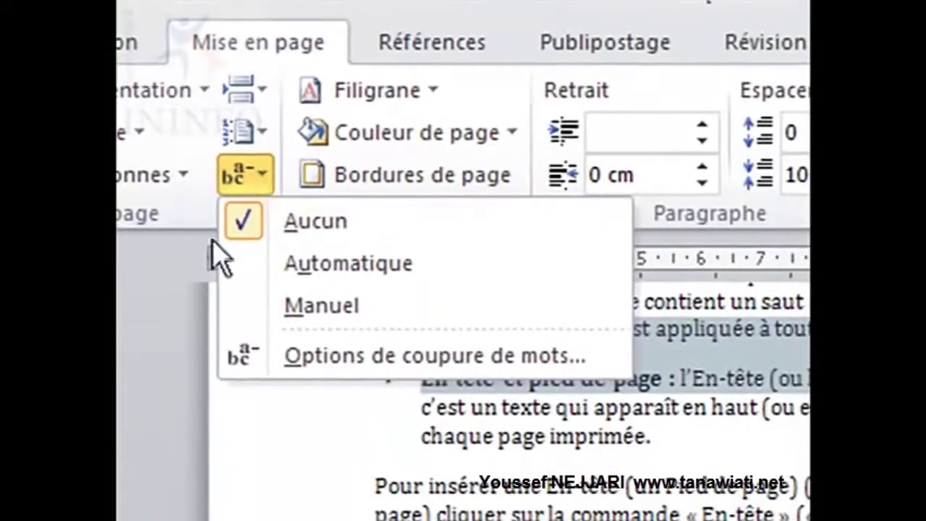
left_click(245, 177)
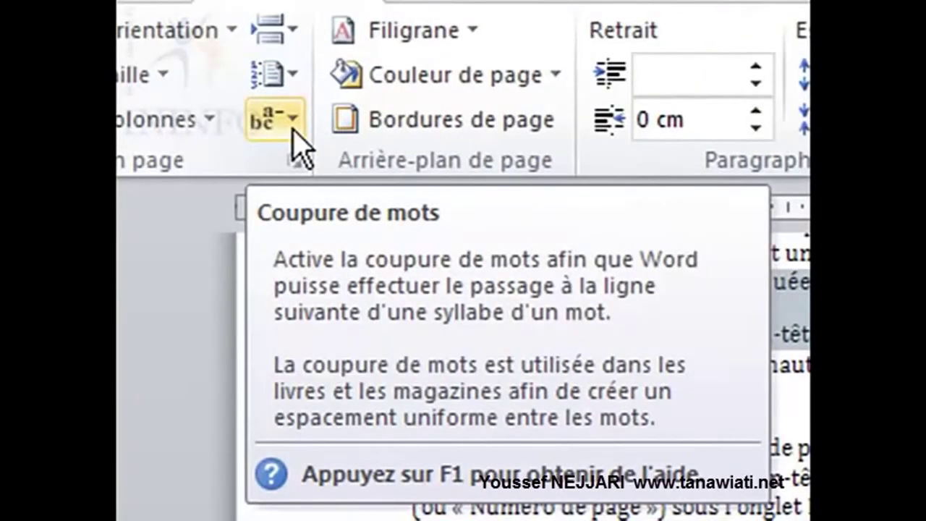
left_click(297, 145)
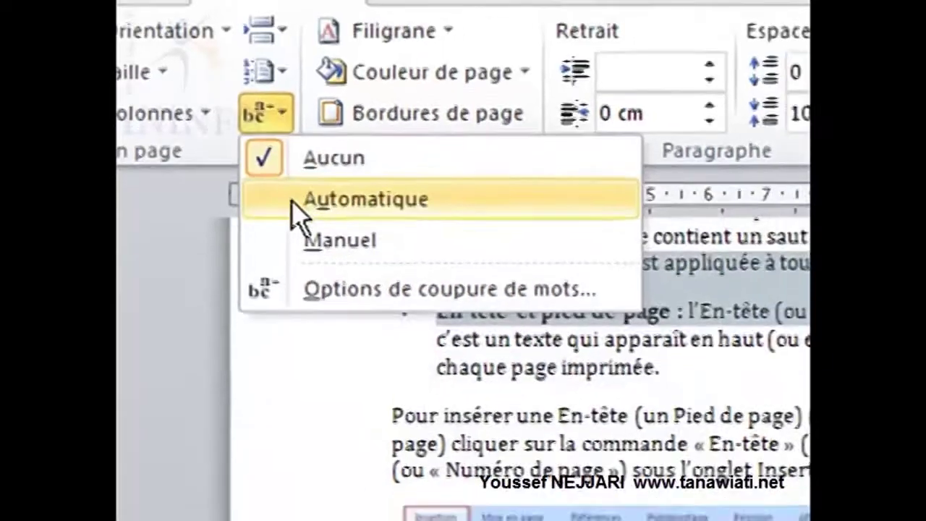
left_click(257, 142)
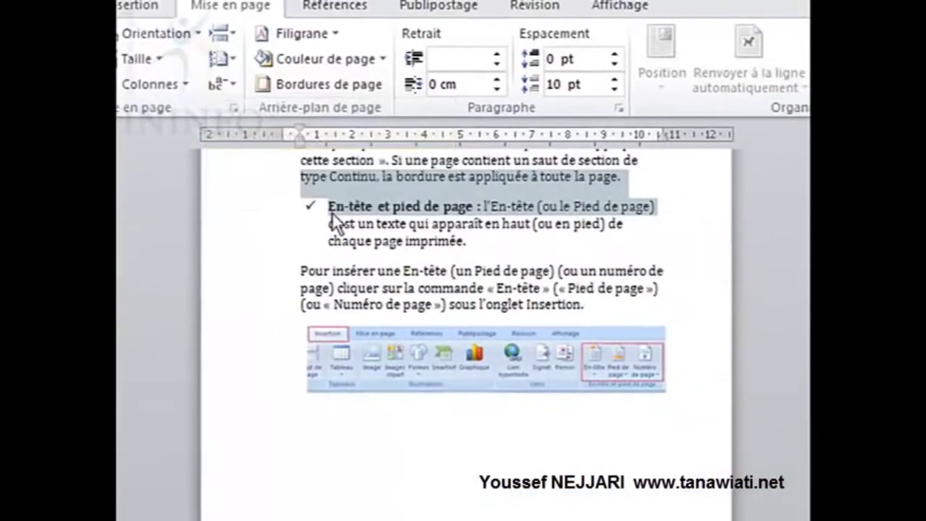
scroll(398, 200, "down", 1)
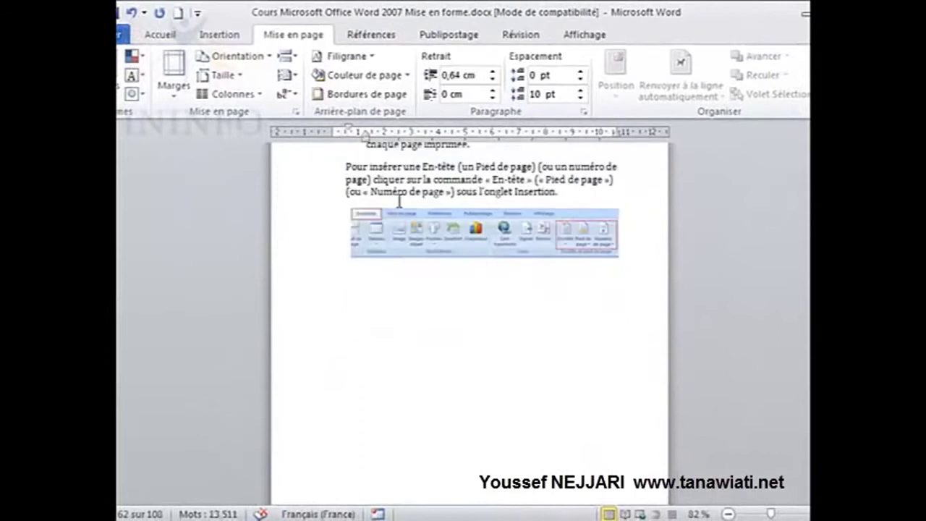